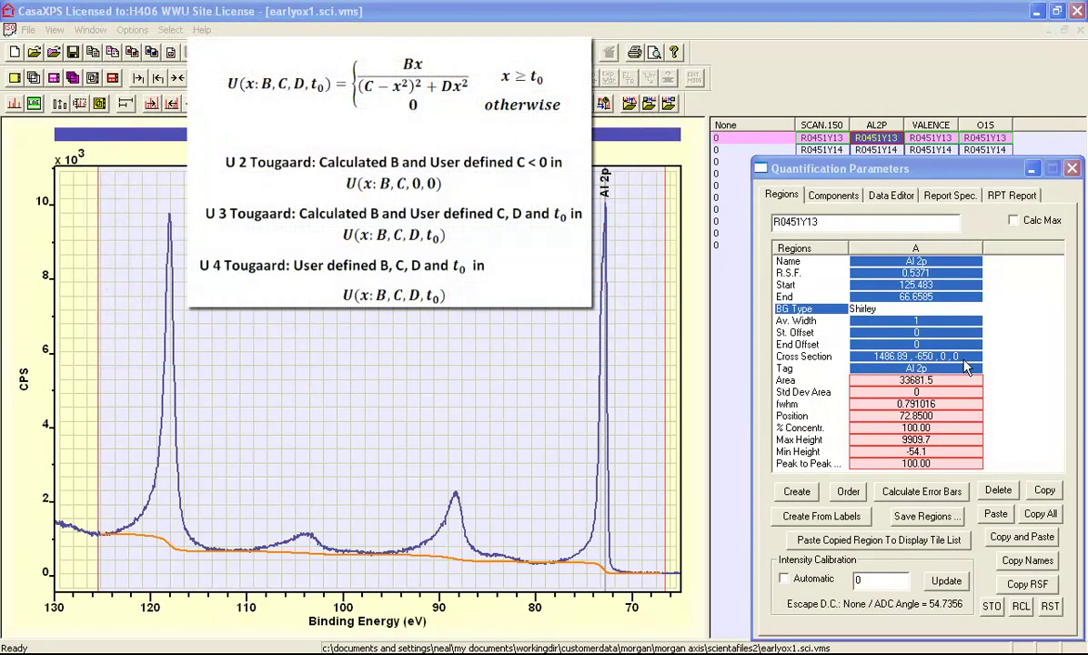
Set the background type of the Al 2p region to U Al Tougaard.
left_click(882, 308)
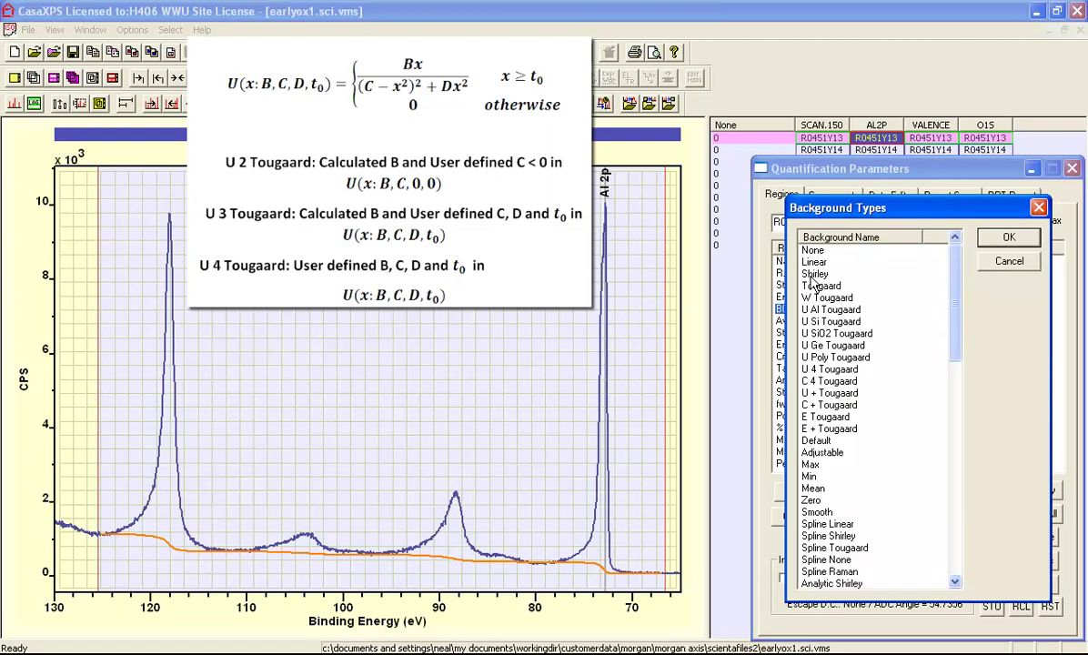
left_click(823, 309)
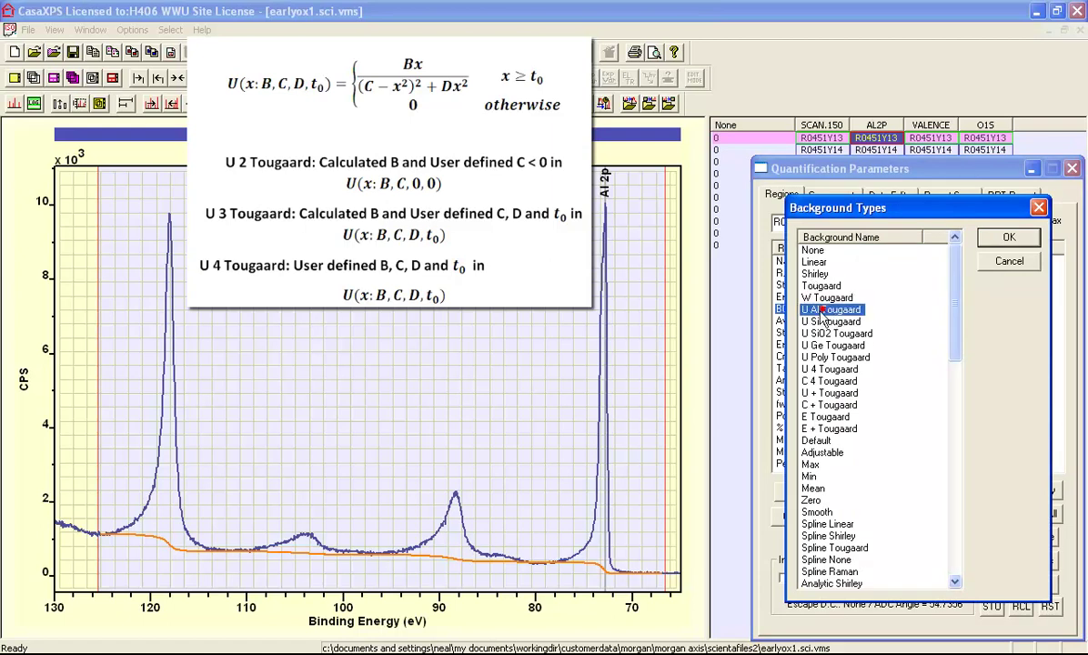
left_click(1005, 238)
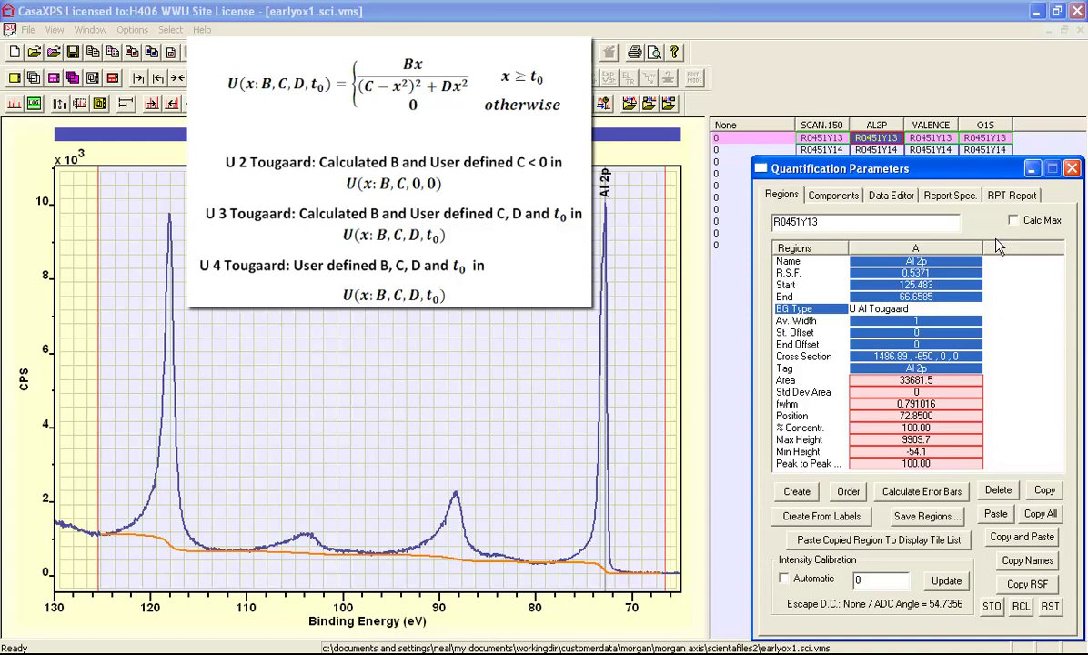
key("Return")
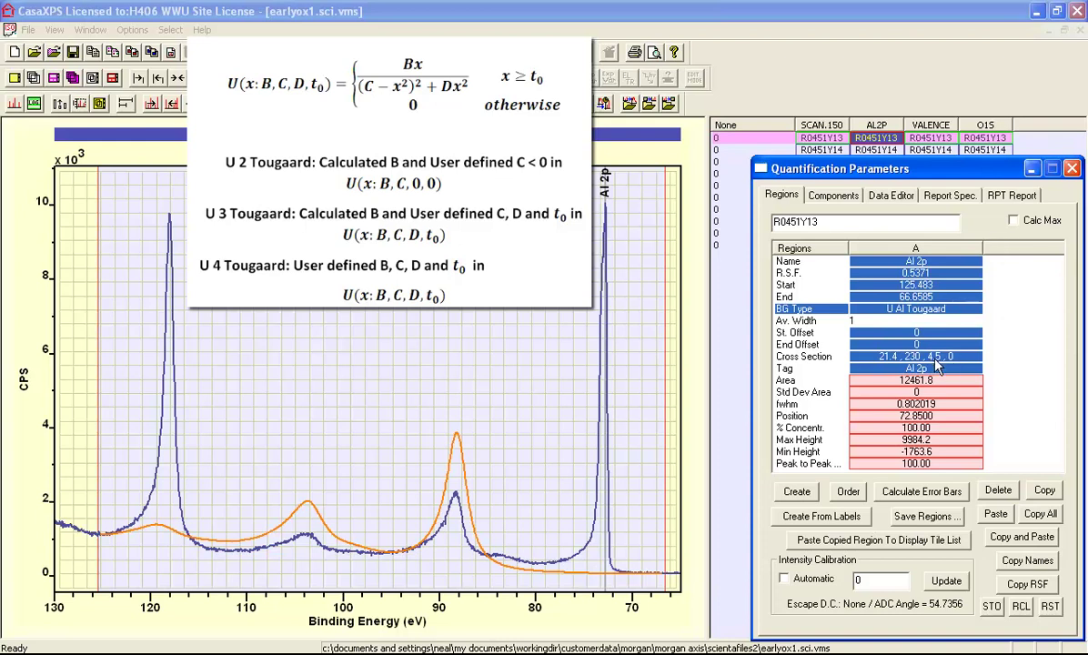
Change the Al 2p region's background type to U 4 Tougaard.
left_click(894, 310)
left_click(893, 309)
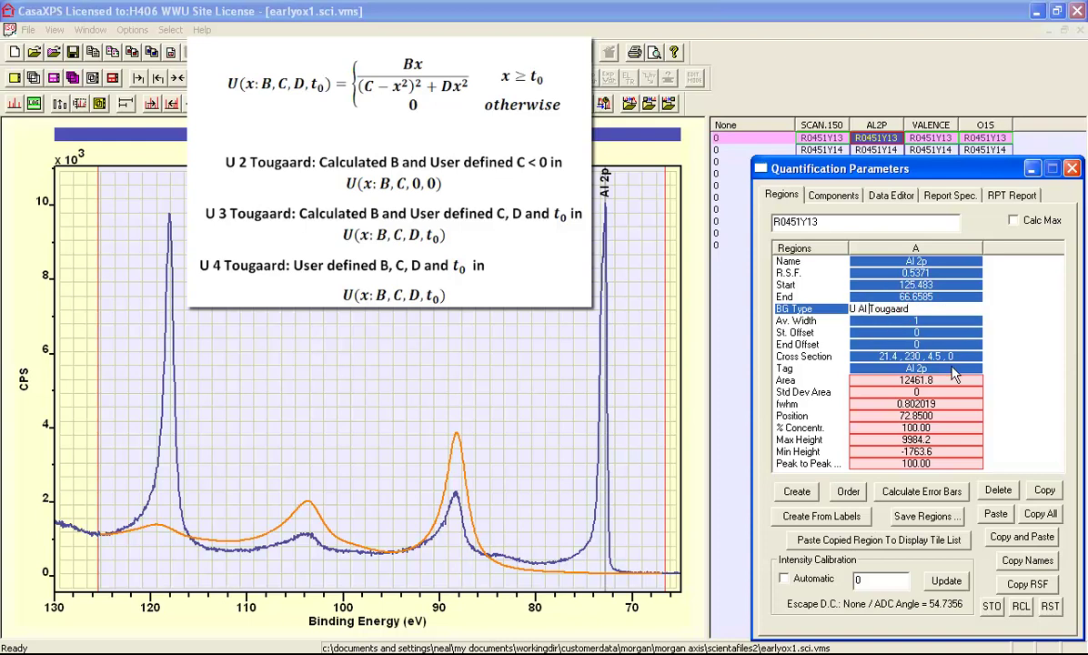
key("BackSpace")
key("BackSpace")
key("BackSpace")
type("4")
key("Return")
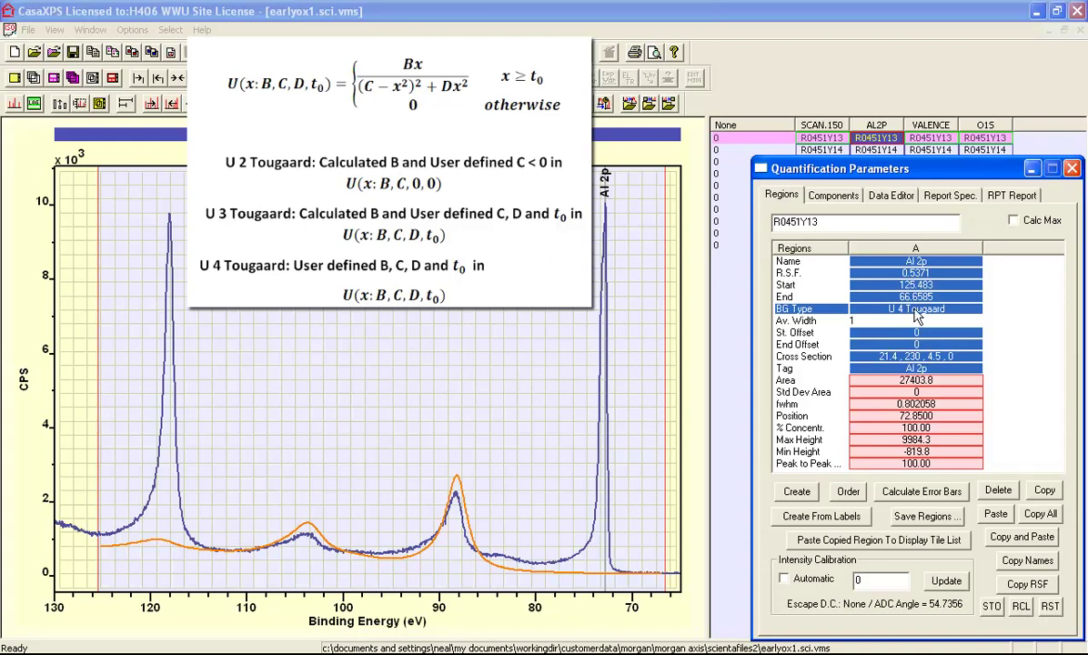
Set the first cross-section parameter (B) of the Al 2p region to 16.
left_click(873, 356)
left_click_drag(873, 357, 924, 357)
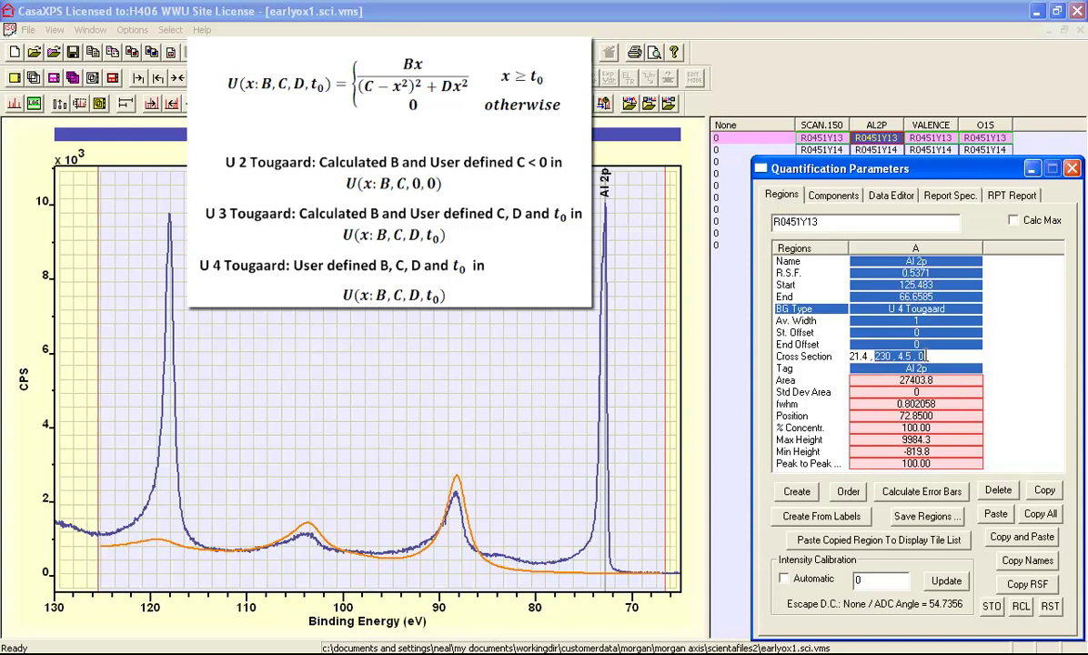
double_click(864, 355)
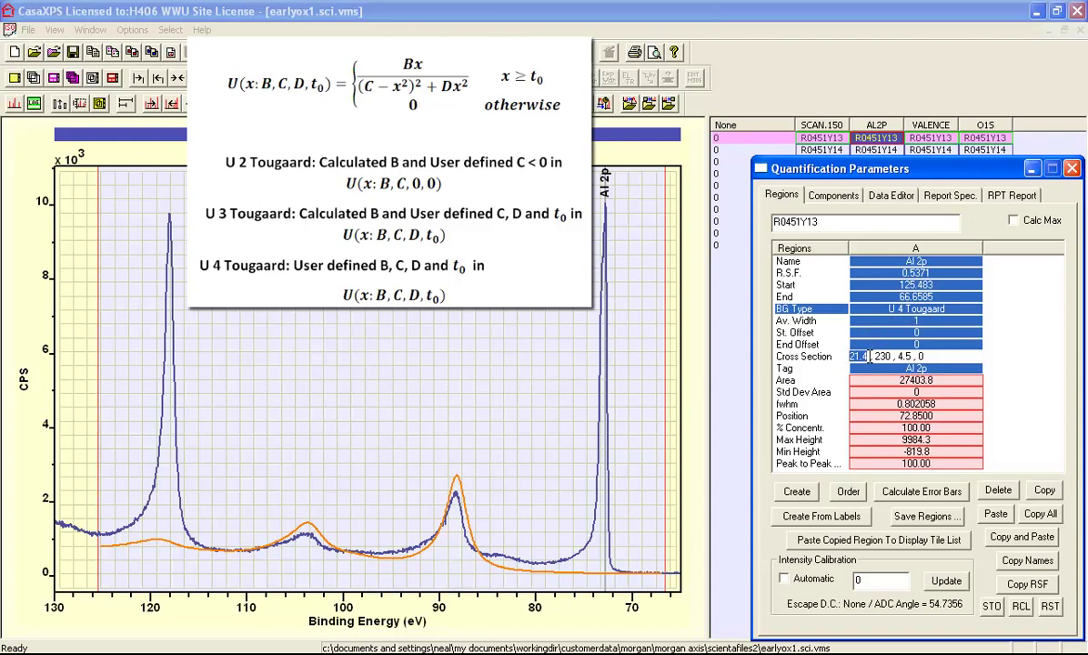
left_click(855, 359)
left_click_drag(874, 357, 919, 357)
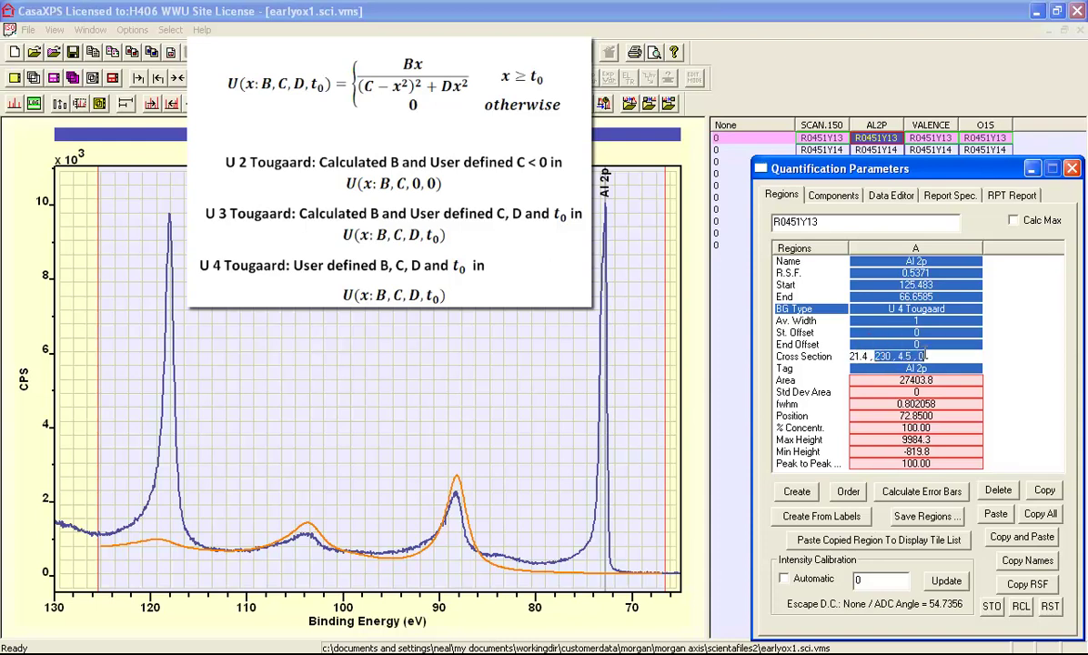
left_click(855, 358)
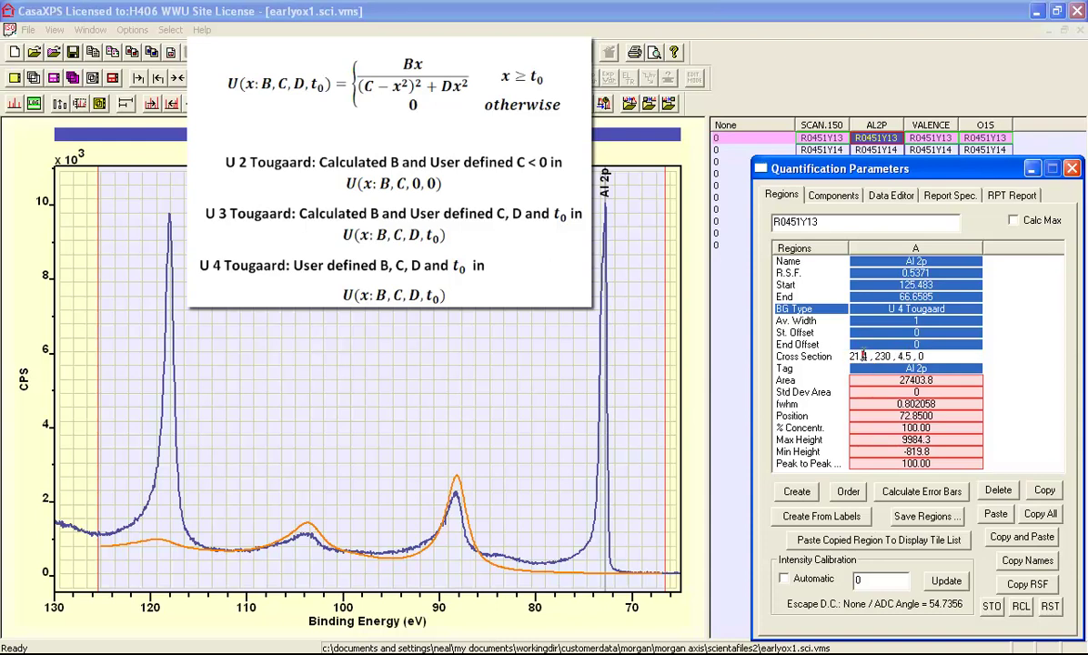
key("Delete")
key("Delete")
key("Delete")
key("Delete")
type("16")
key("Return")
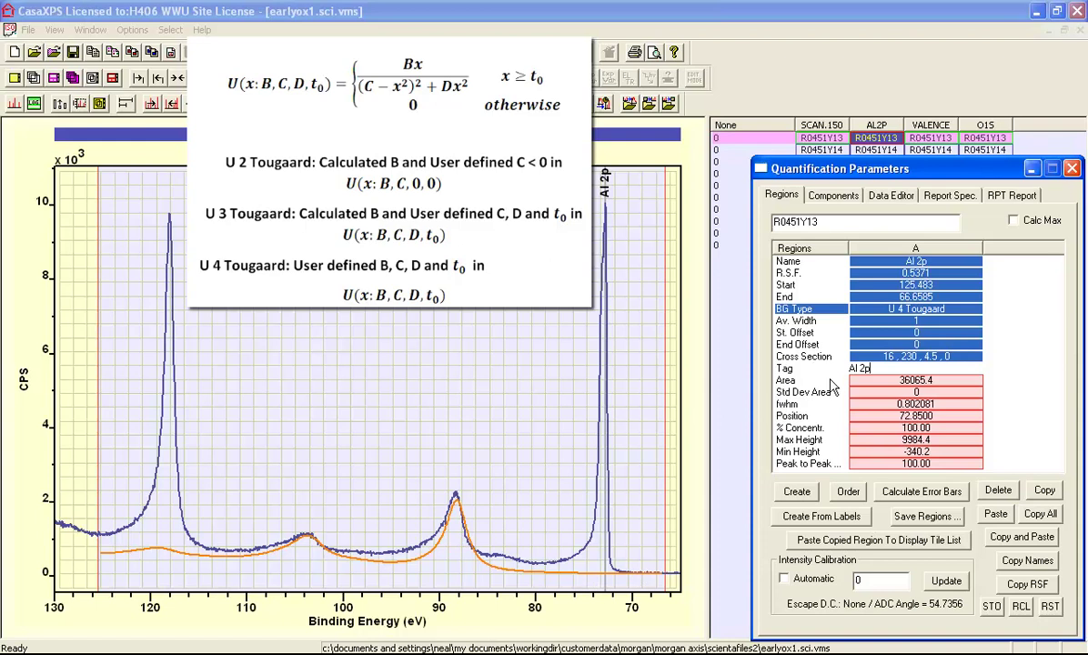
Set the second cross-section parameter (C) of the Al 2p region to 235.
left_click(871, 356)
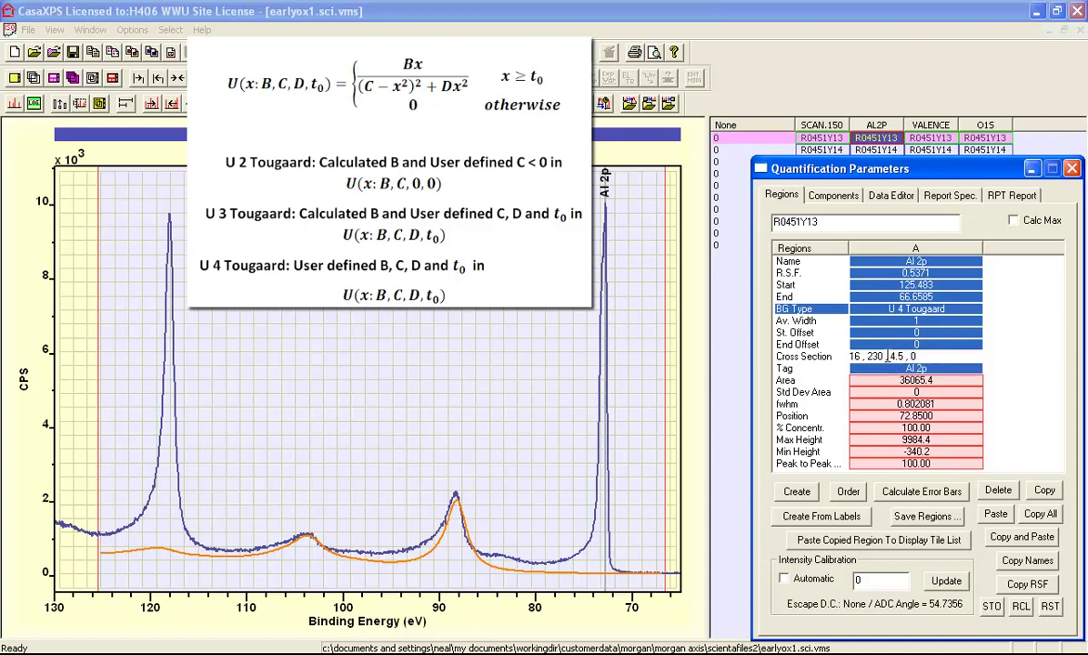
double_click(872, 355)
left_click(879, 355)
left_click(878, 355)
double_click(894, 355)
left_click(876, 355)
left_click(867, 356)
key("BackSpace")
type("5")
key("Return")
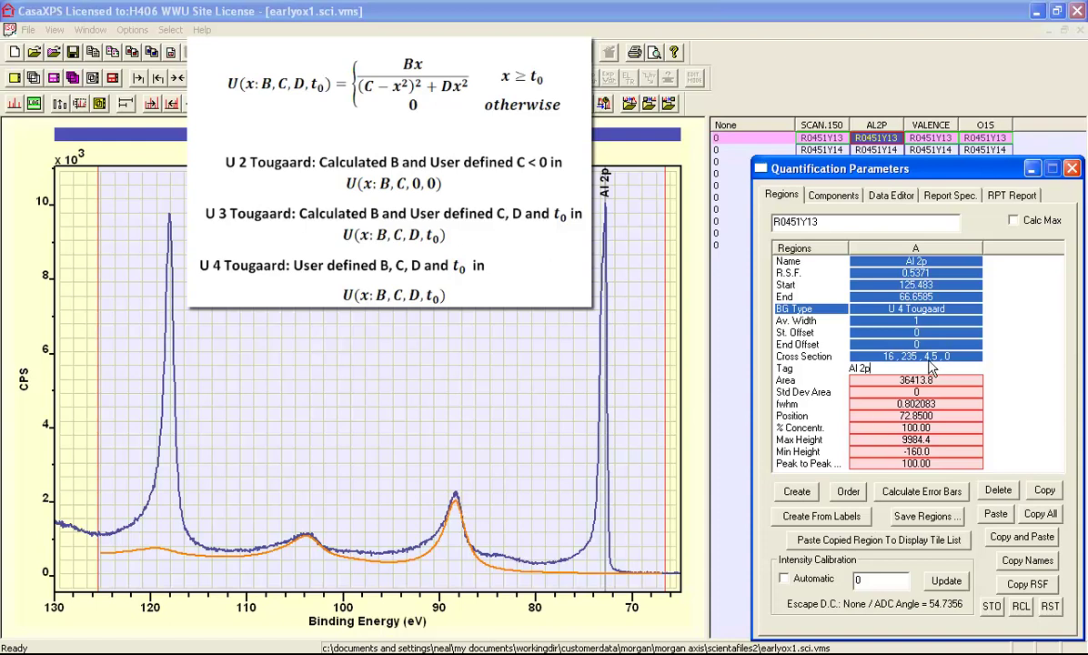
Set the third cross-section parameter (D) of the Al 2p region to 4.1.
left_click(902, 356)
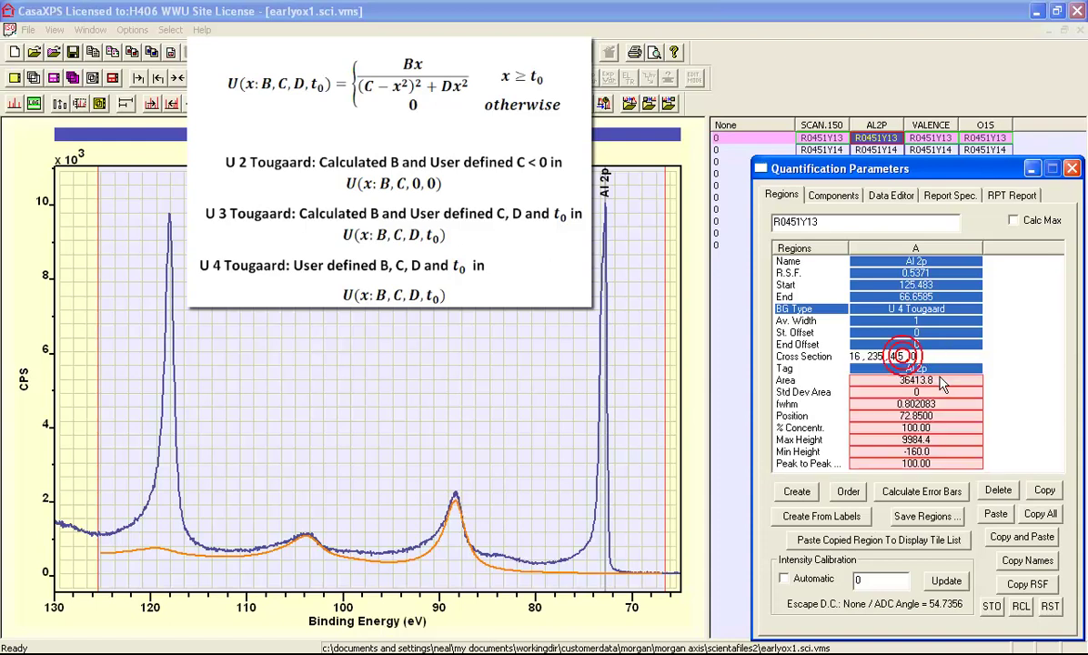
key("BackSpace")
key("BackSpace")
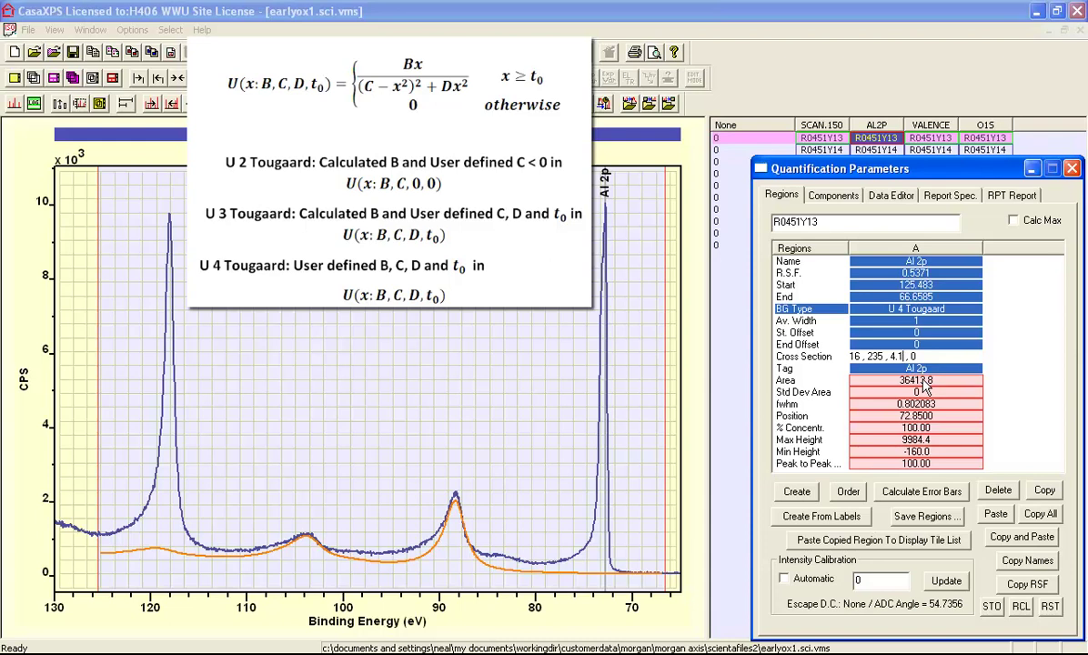
key("Return")
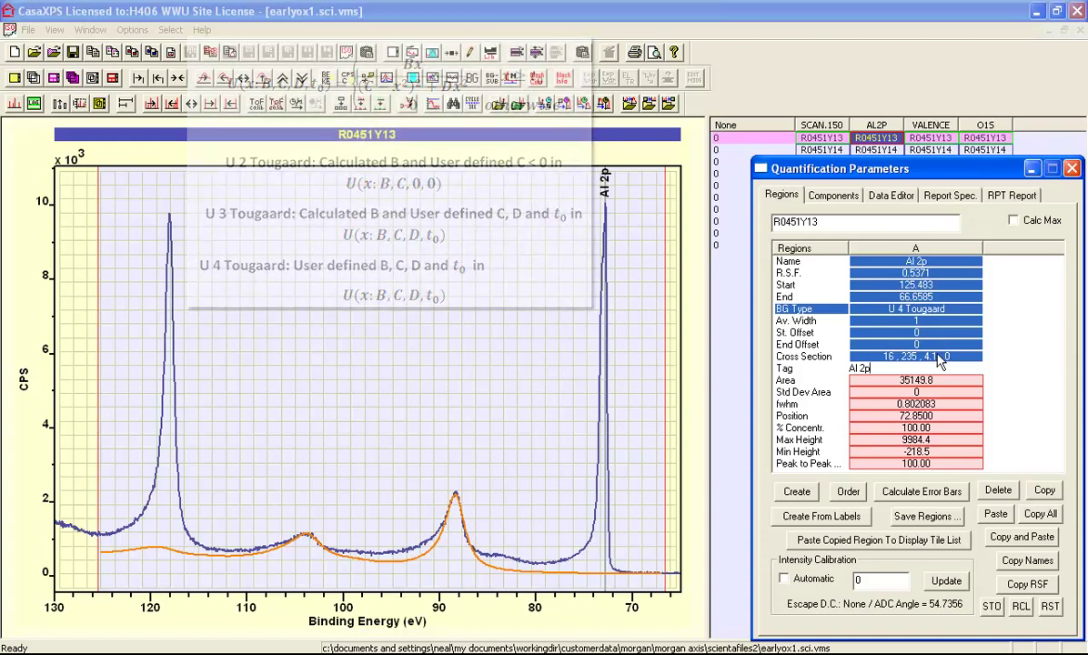
Duplicate the Al 2p region by copying it and pasting it as a second region on the same spectrum.
left_click(671, 382)
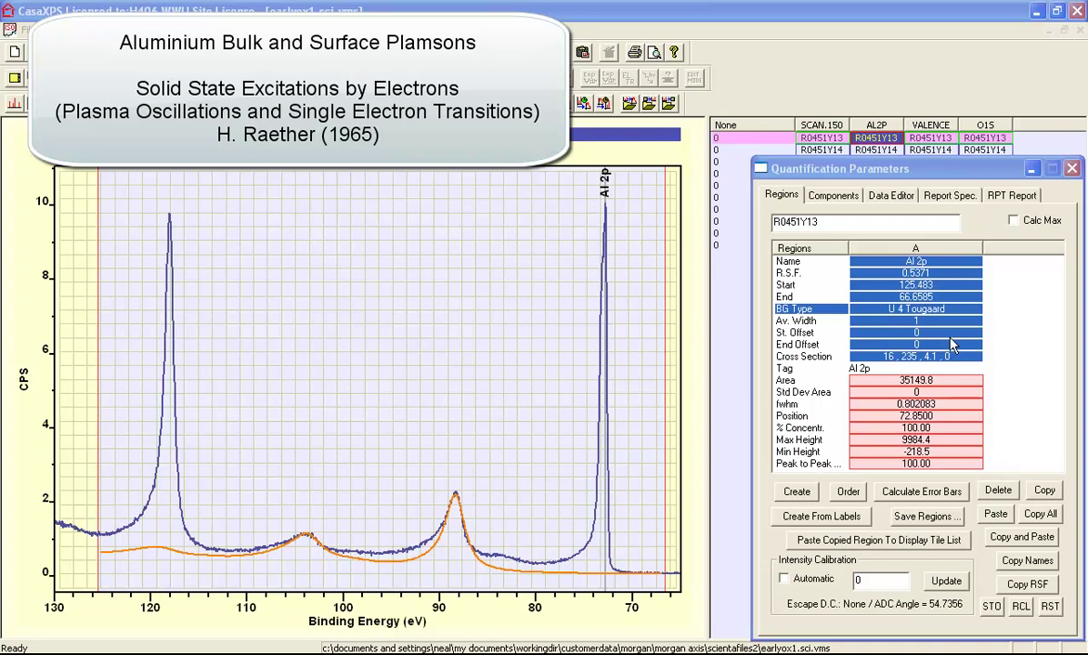
left_click(868, 284)
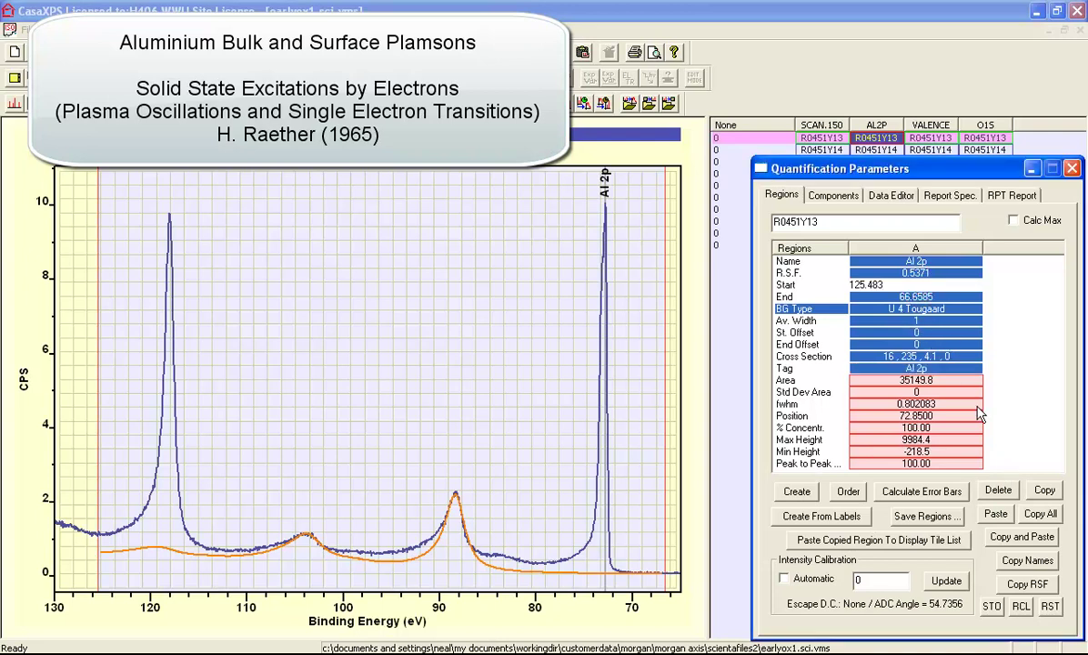
left_click(1043, 490)
left_click(995, 514)
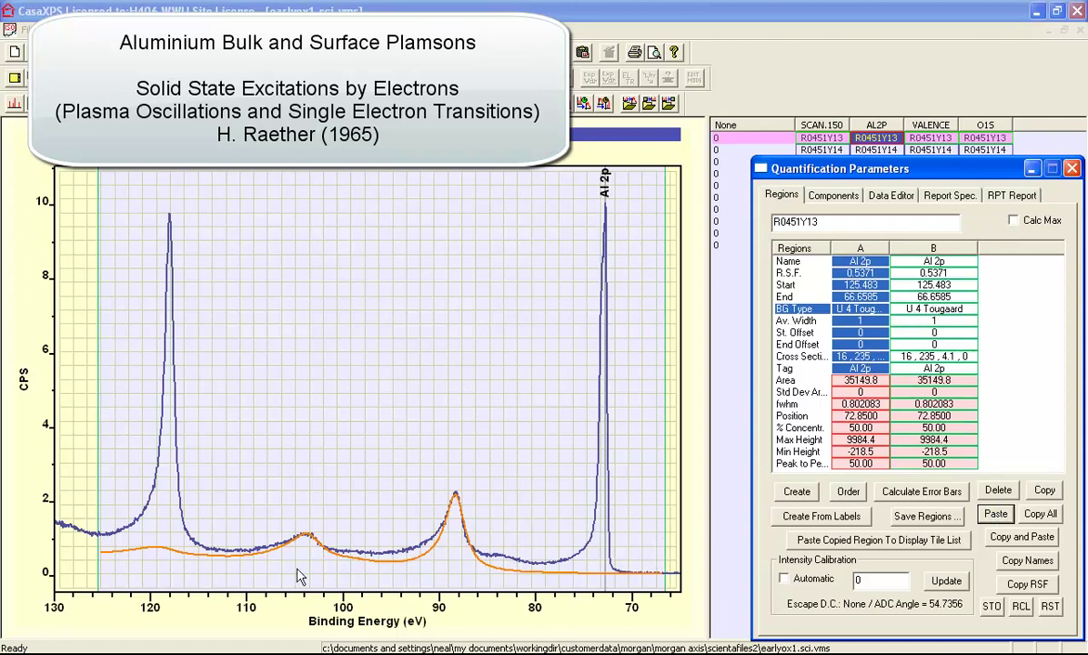
Open the background type of the duplicated Al 2p region in column B for editing.
left_click(910, 309)
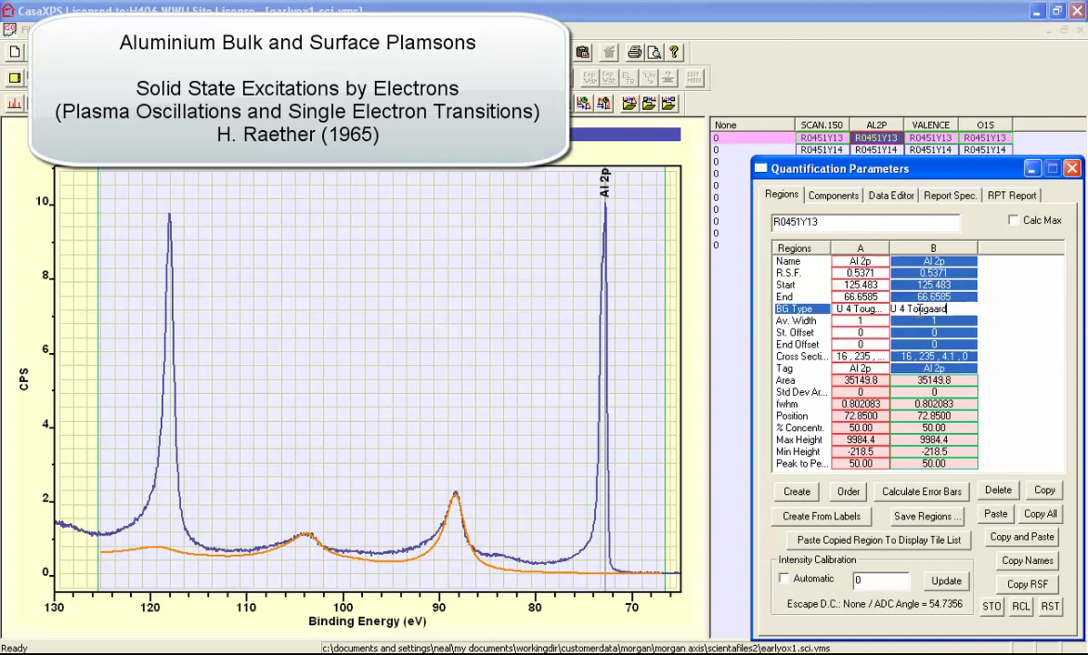